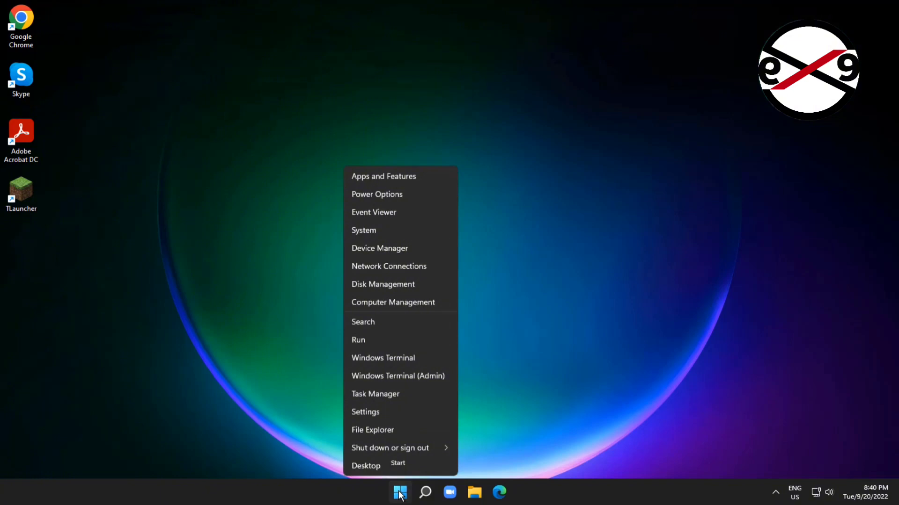
Step: Check the computer's memory usage in Task Manager, and minimize its window
click(394, 394)
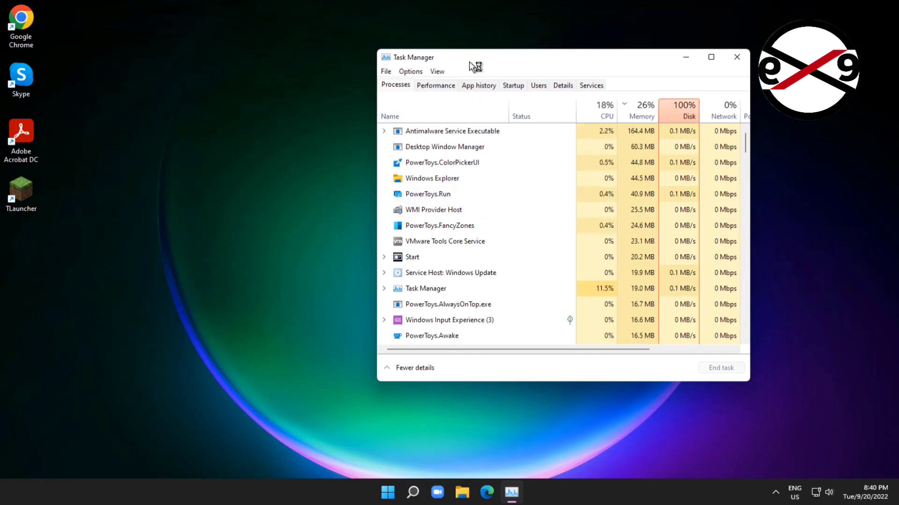
click(445, 87)
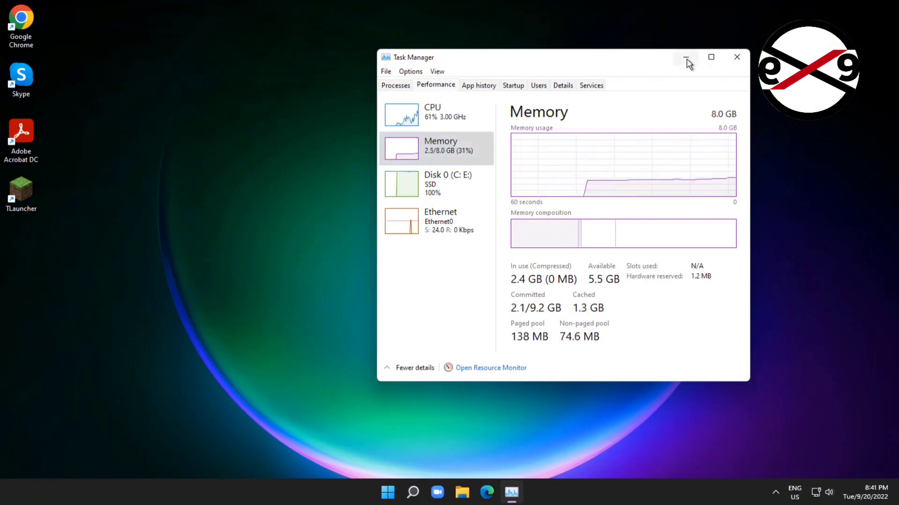
click(686, 58)
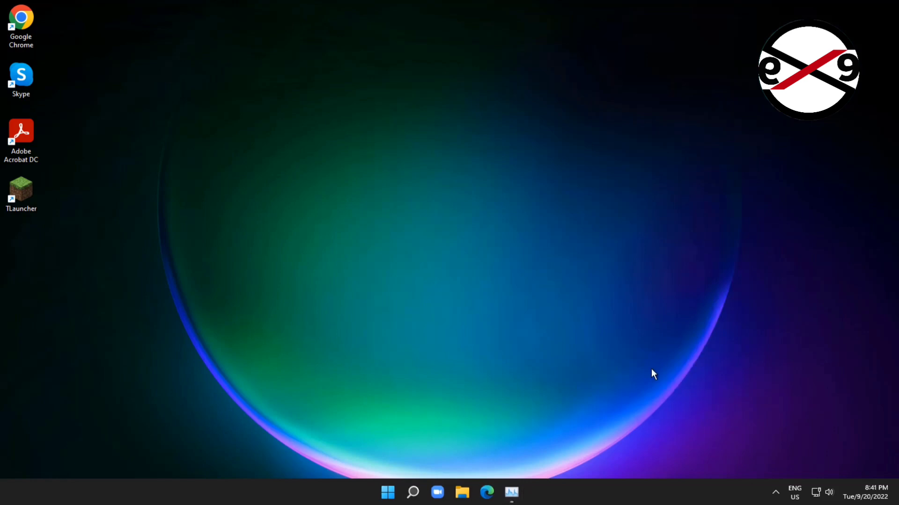
Step: Switch to Google Chrome, search for "wj32" and open the wj32.org site
double_click(16, 27)
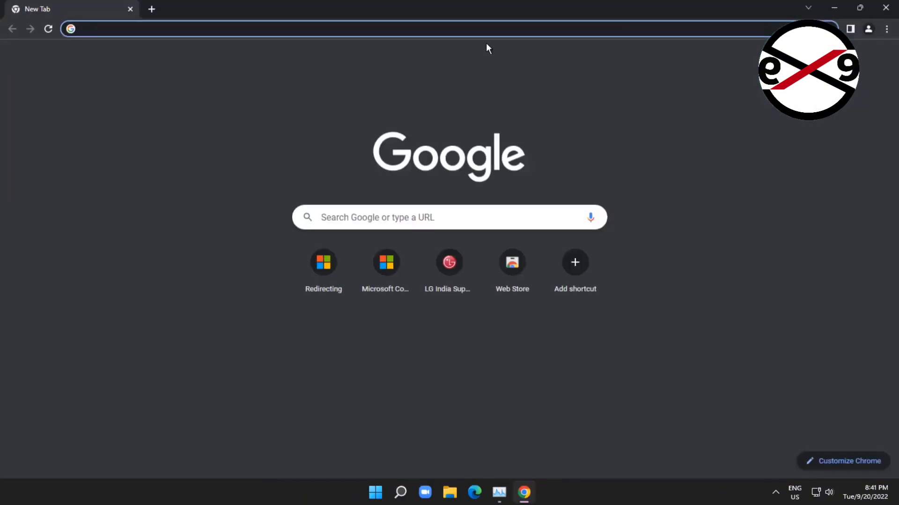
click(469, 31)
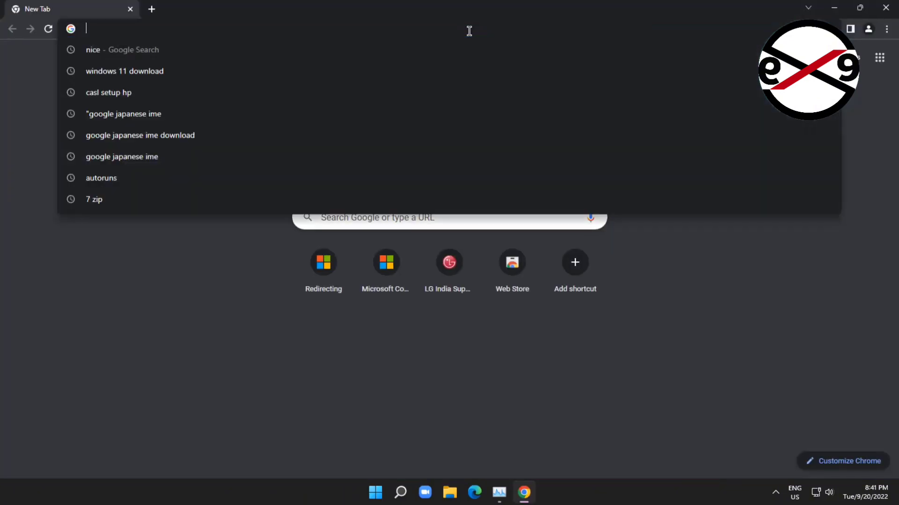
text(wj32)
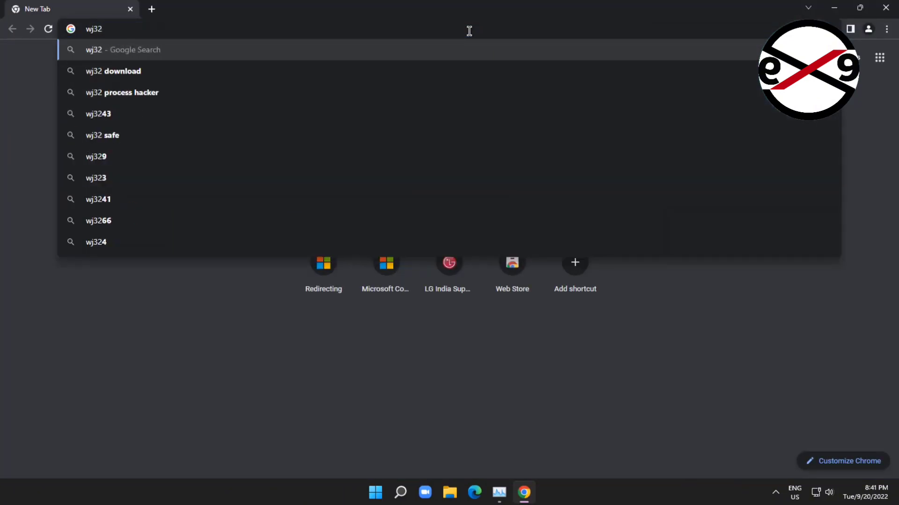
key(Return)
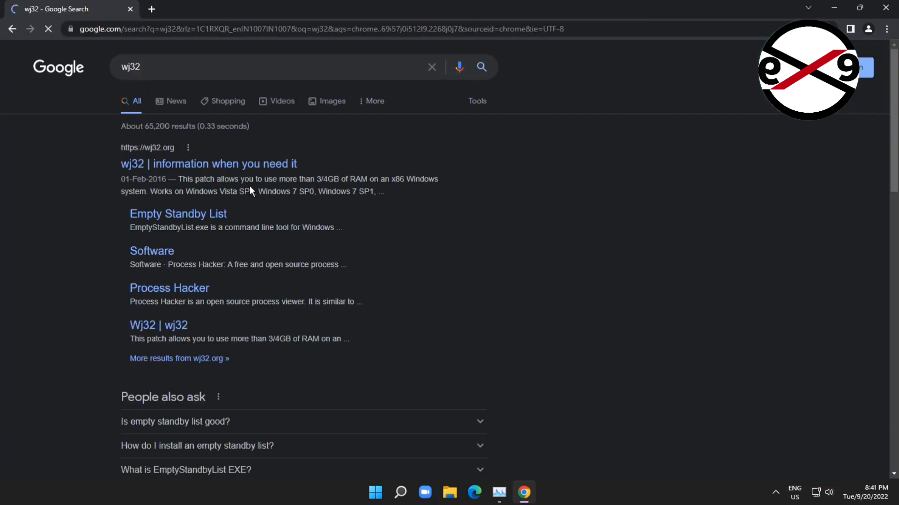
click(242, 167)
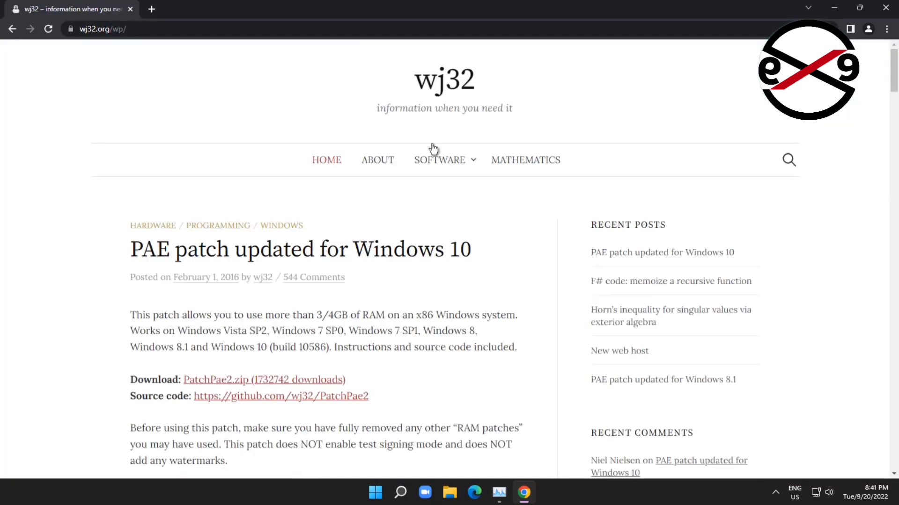
Step: Download EmptyStandbyList.exe from the site's Empty Standby List software page, and minimize the browser
mouse_move(444, 163)
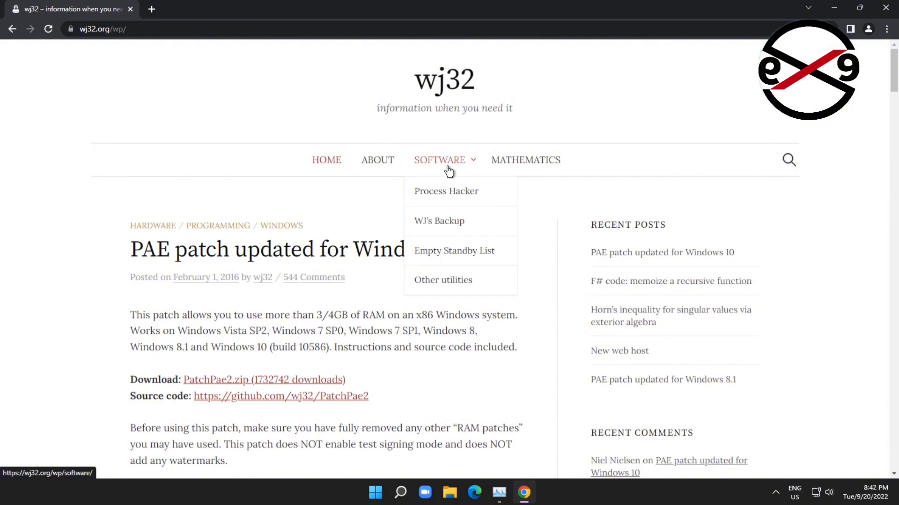
click(472, 257)
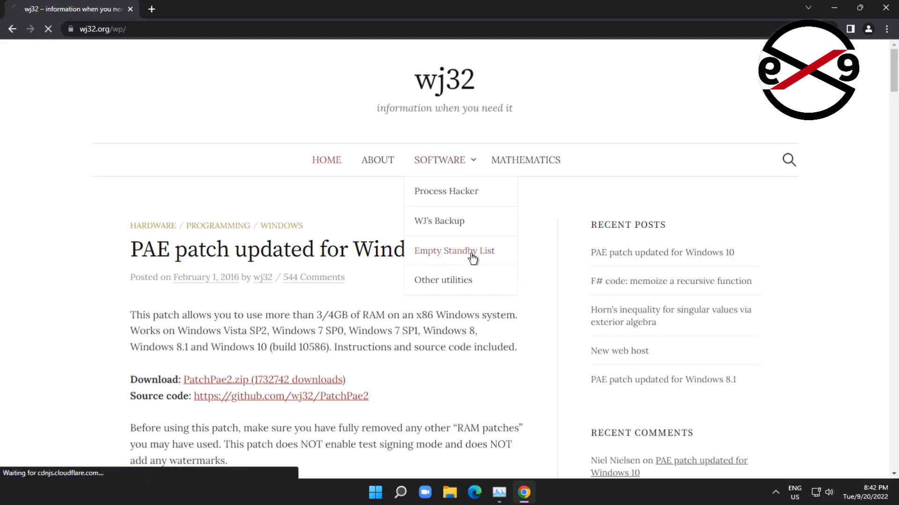
scroll(393, 362, down, 1)
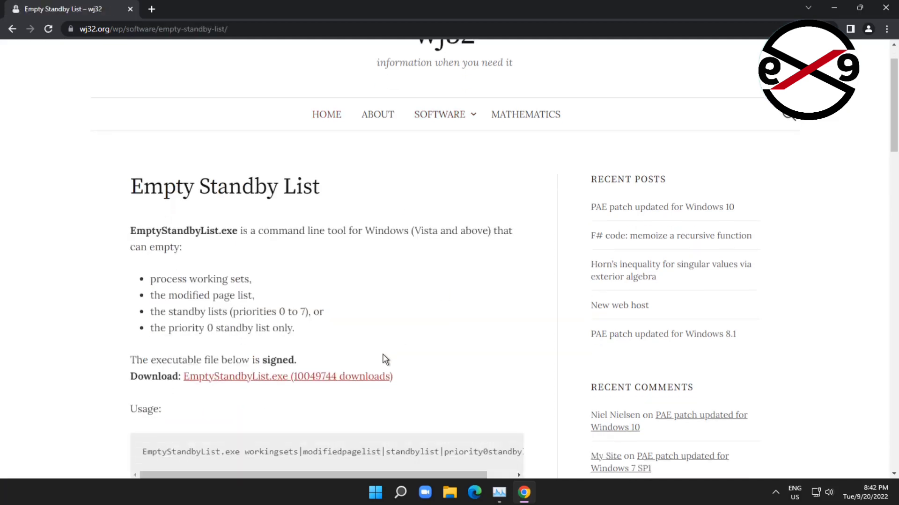
scroll(385, 359, down, 1)
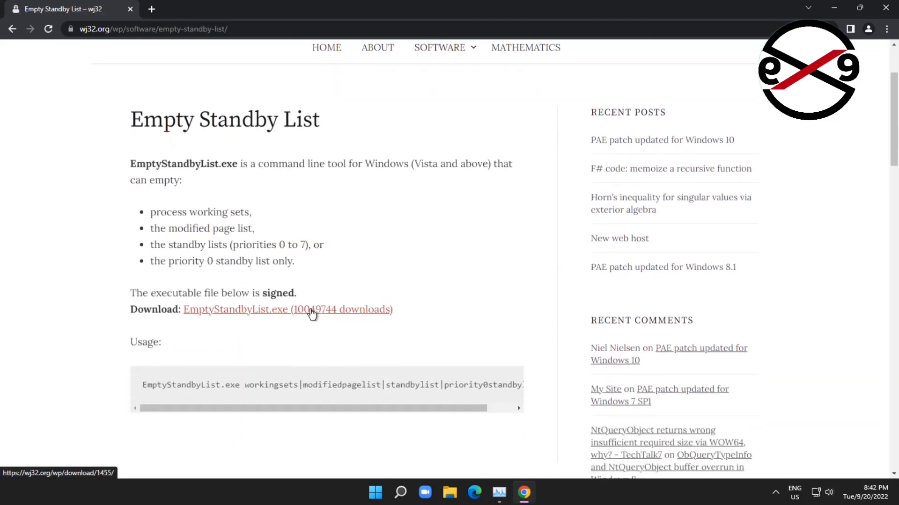
click(312, 312)
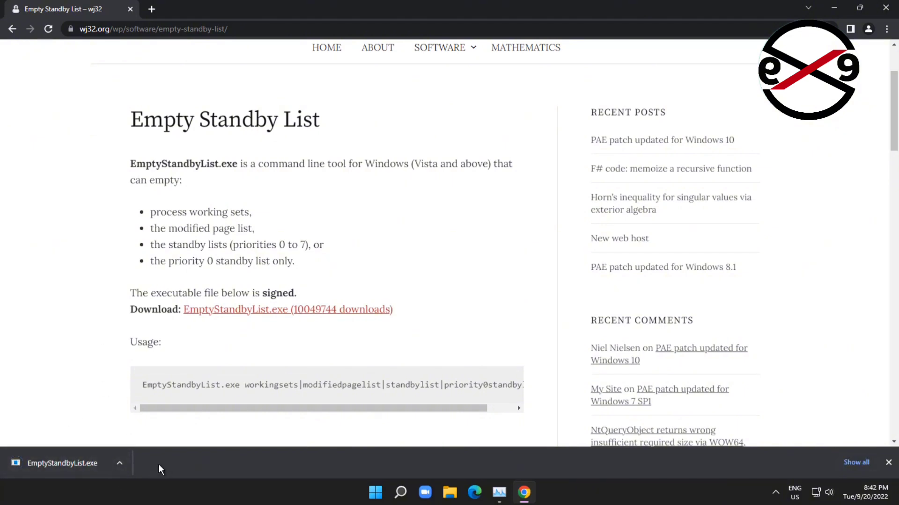
click(834, 8)
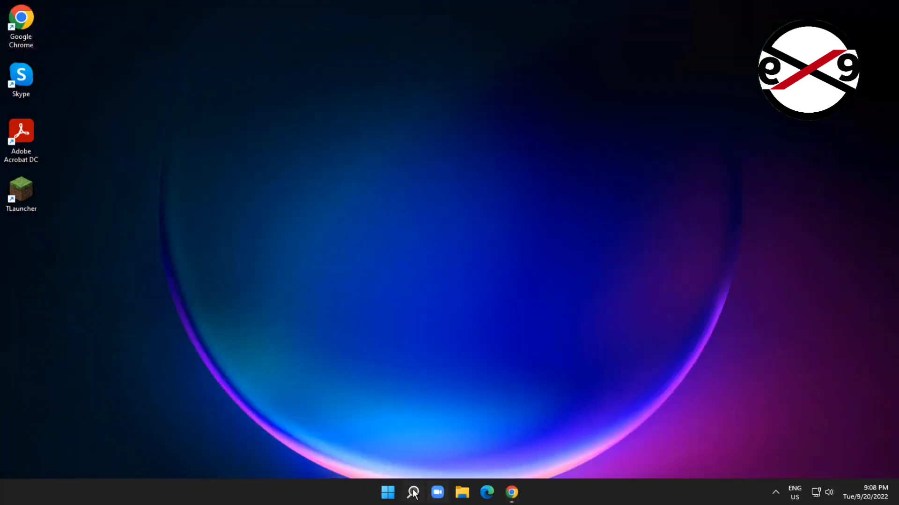
Step: Search Windows for "task scheduler" and open the Task Scheduler app
click(412, 492)
text(tas)
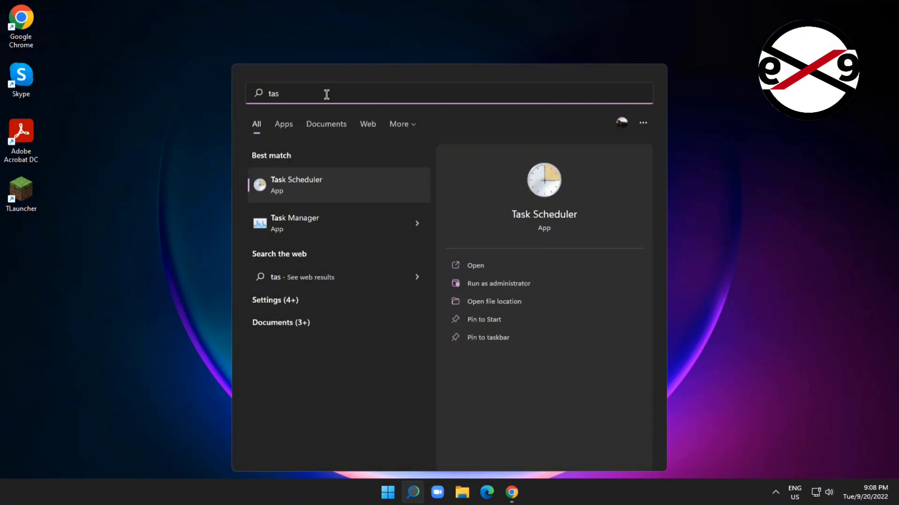
text(k sche)
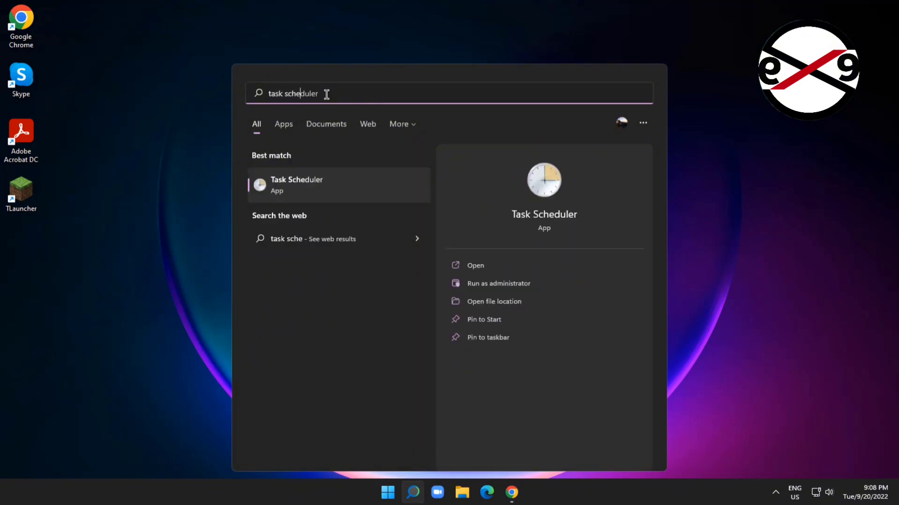
text(duler)
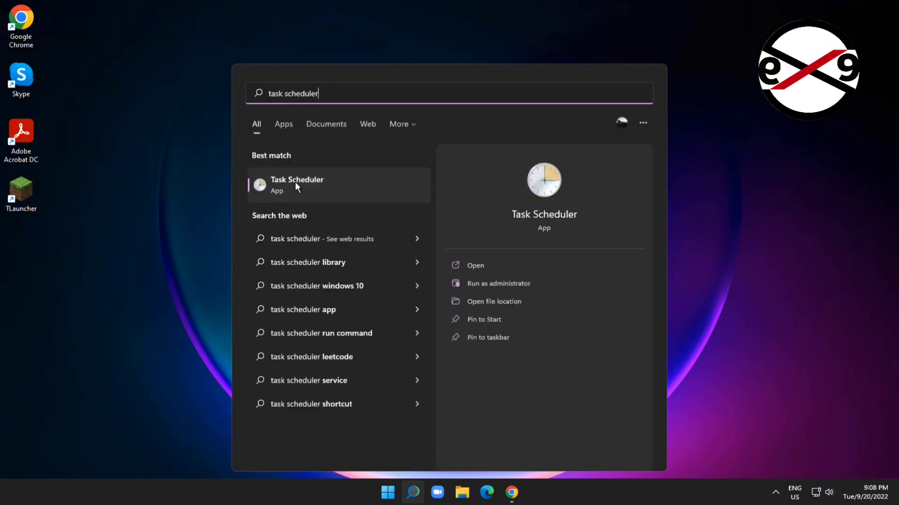
click(295, 183)
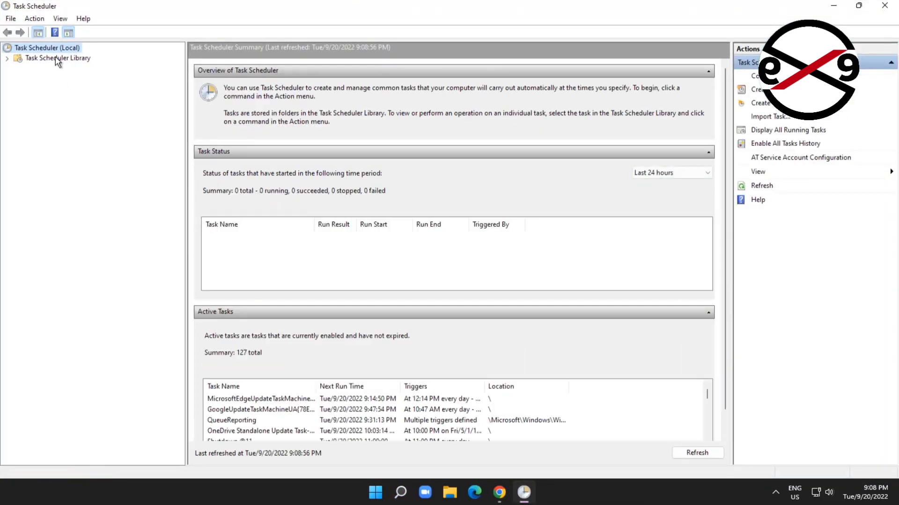
Step: Start a new task in the Task Scheduler Library named "Clear RAM Cache" that runs with highest privileges
click(57, 58)
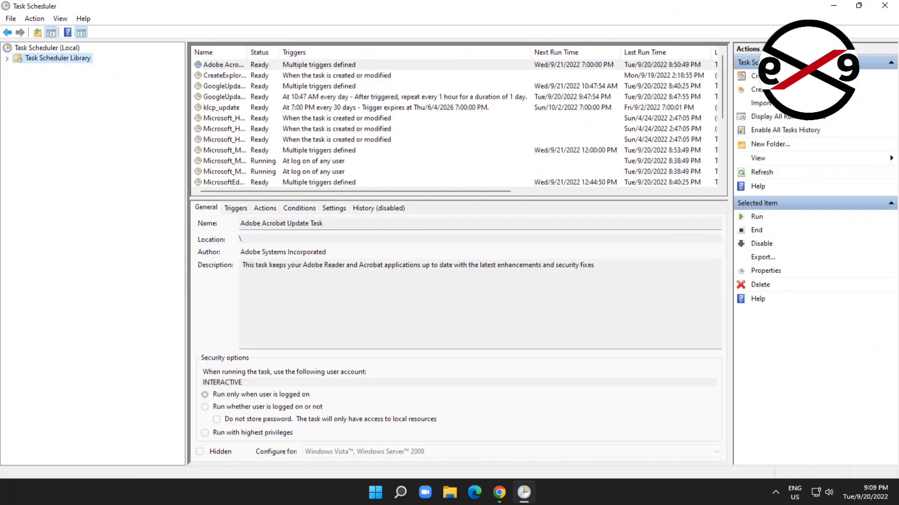
click(755, 88)
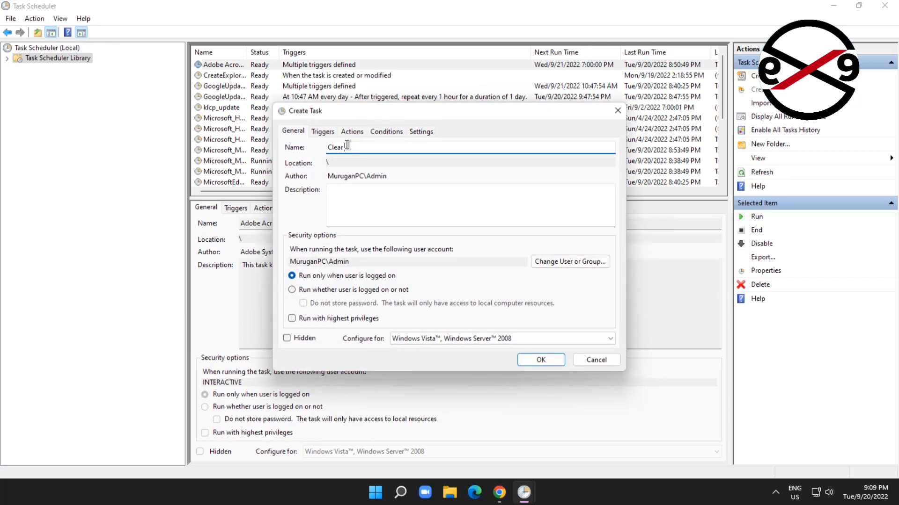
text(Clear RAM Cache)
click(293, 318)
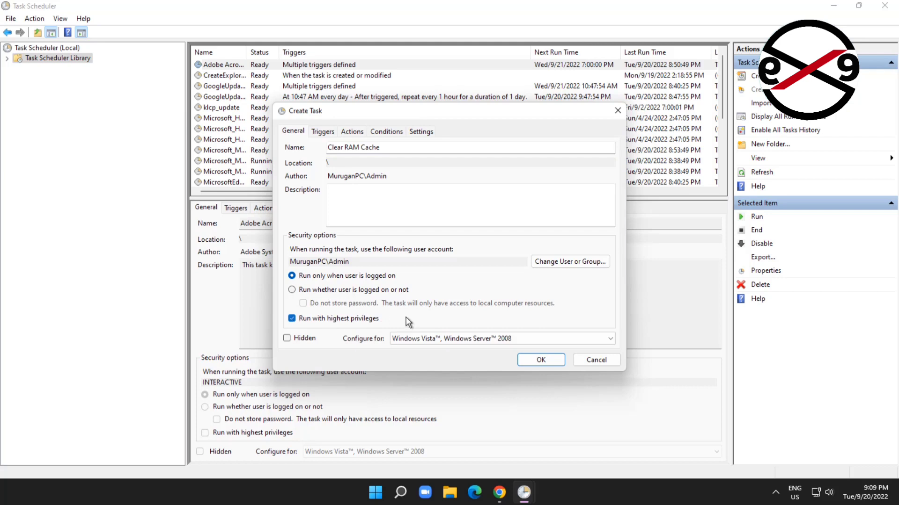
Step: Set the task to run under the SYSTEM account and configure it for Windows 10
click(563, 263)
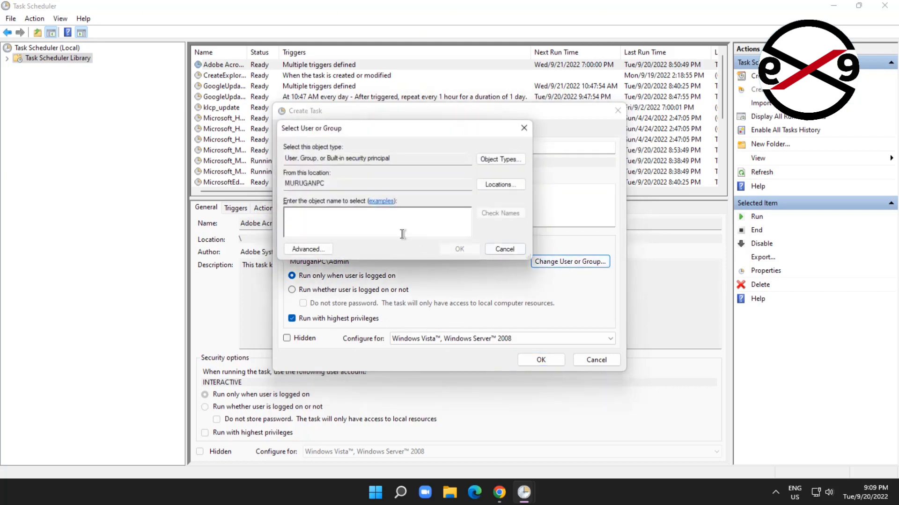
text(system)
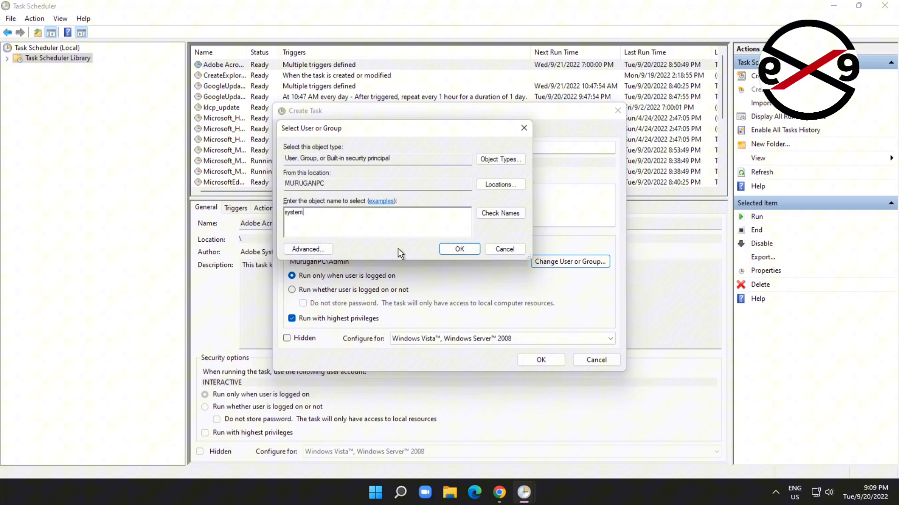
click(492, 215)
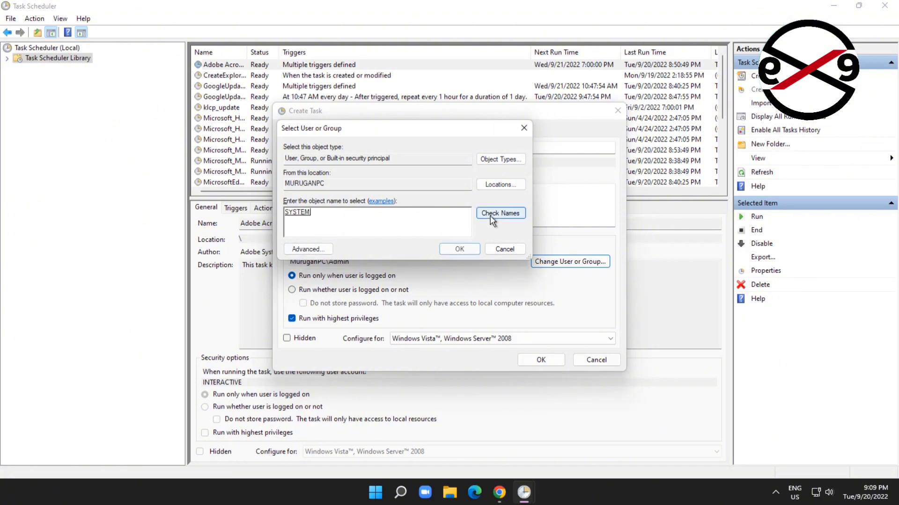
click(462, 249)
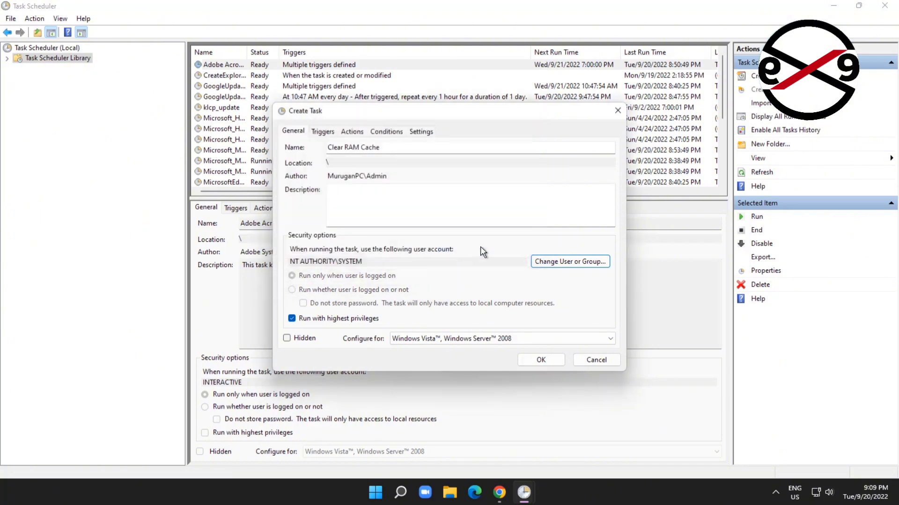
click(500, 339)
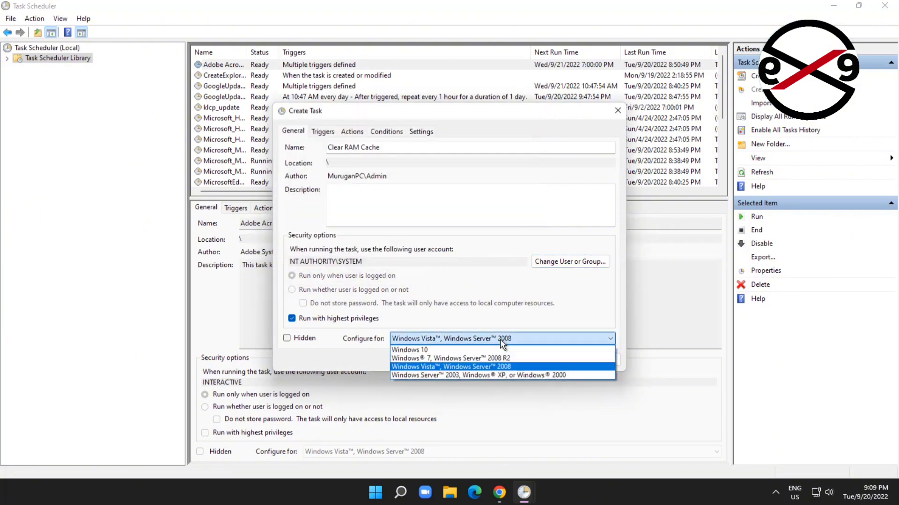
click(422, 350)
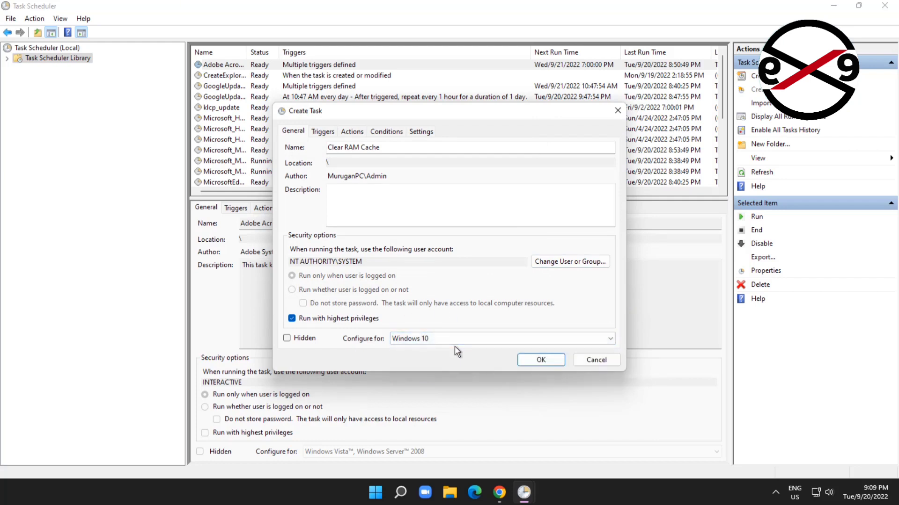
Step: Add an enabled one-time scheduled trigger that repeats the task every 5 minutes indefinitely
click(321, 136)
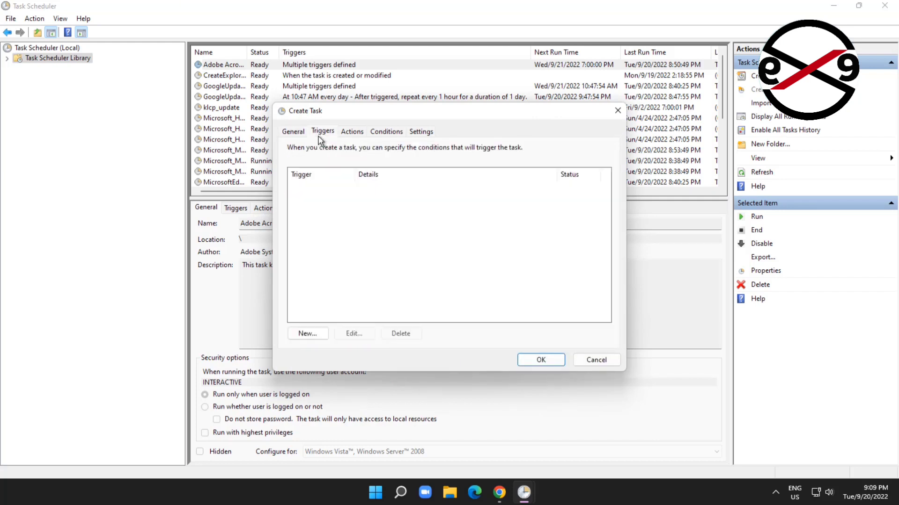
click(311, 334)
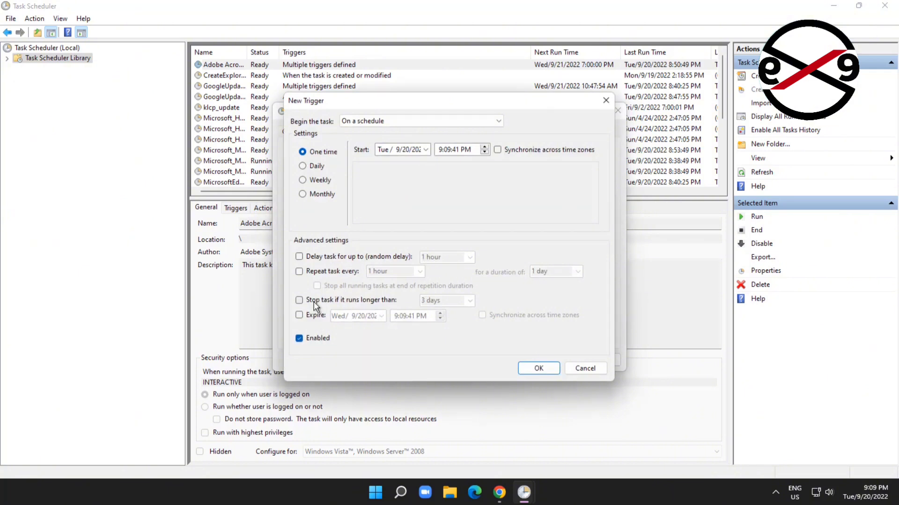
click(299, 272)
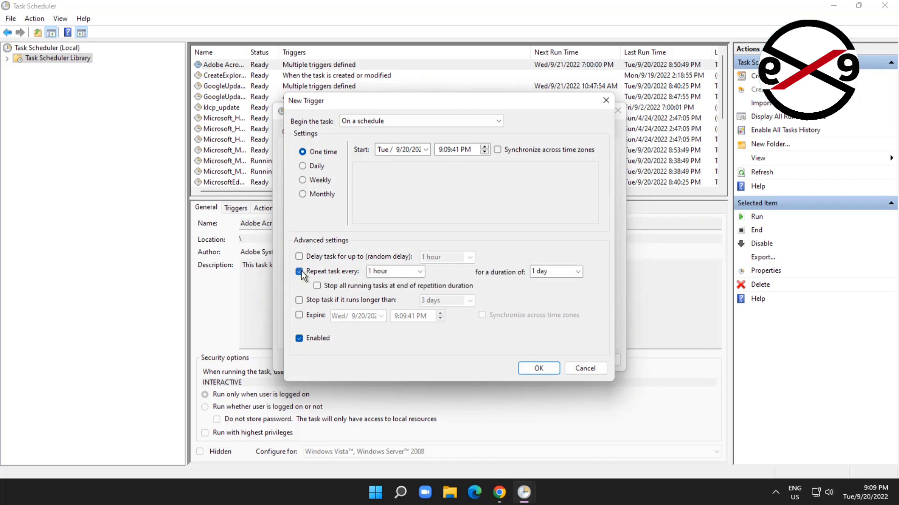
click(420, 271)
click(393, 281)
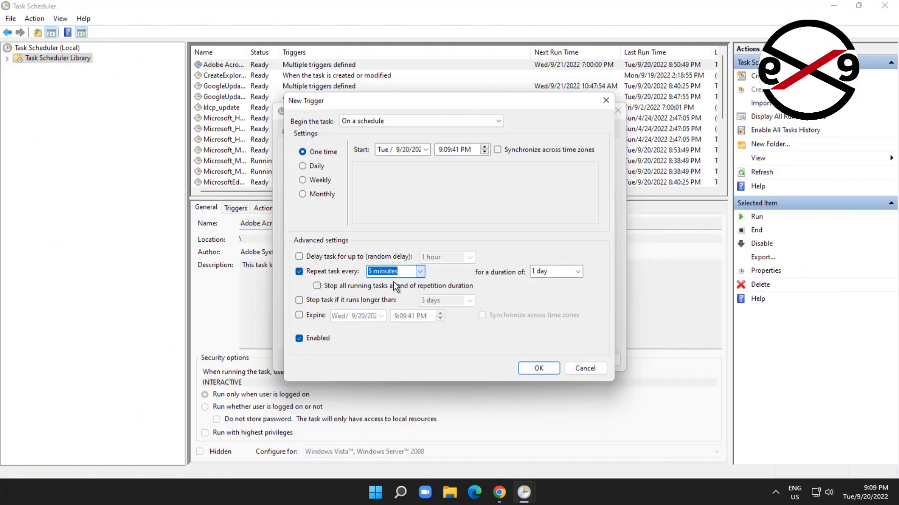
click(578, 272)
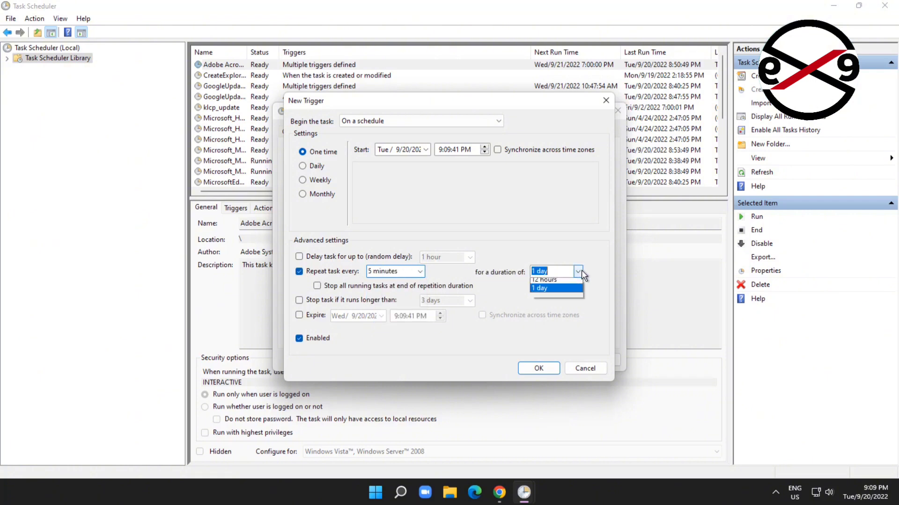
click(552, 283)
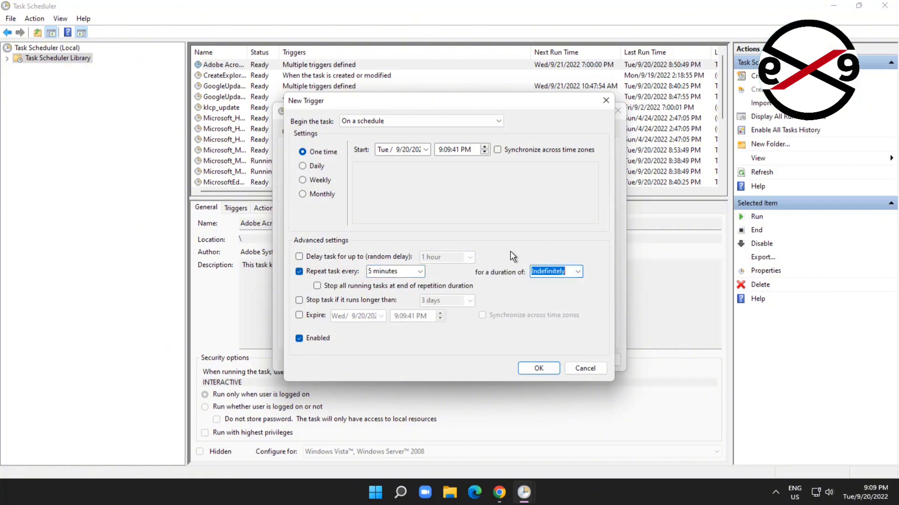
click(299, 340)
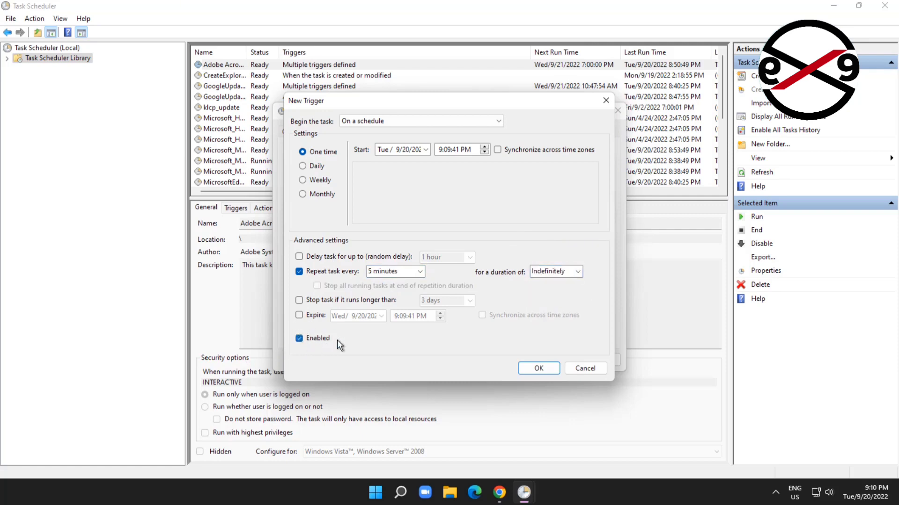
click(549, 368)
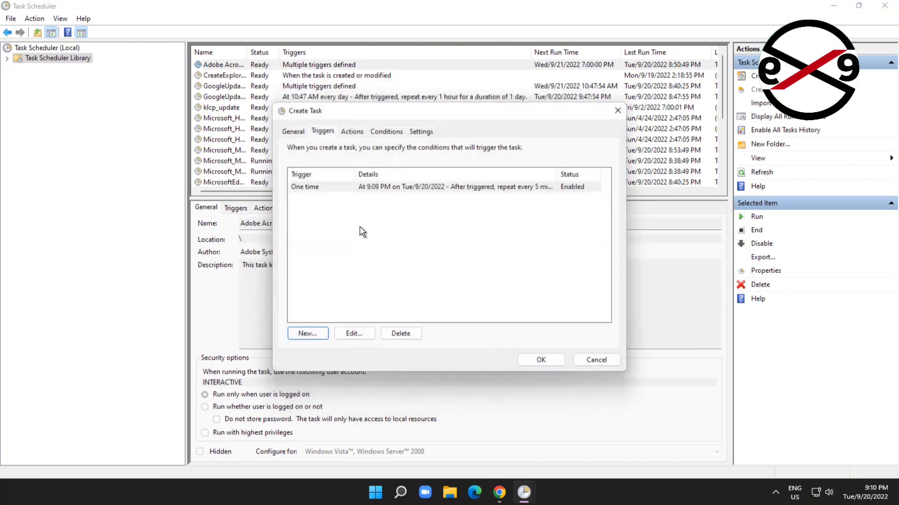
Step: Add a "Start a program" action to the task that runs EmptyStandbyList.exe from the Downloads folder
click(353, 133)
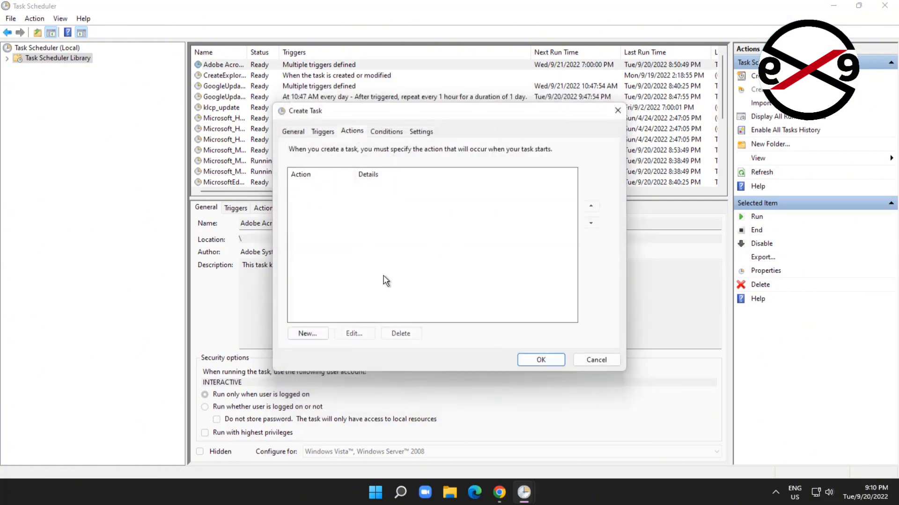
click(313, 332)
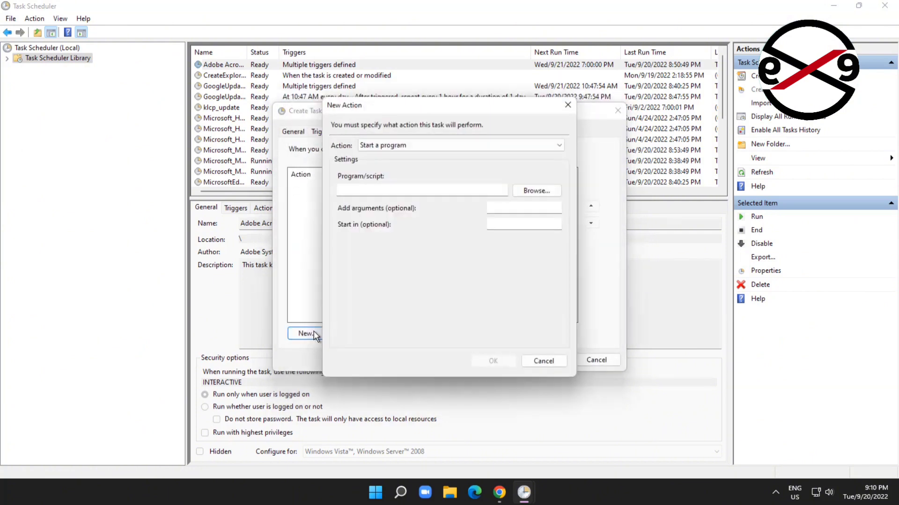
click(416, 144)
click(380, 153)
click(520, 194)
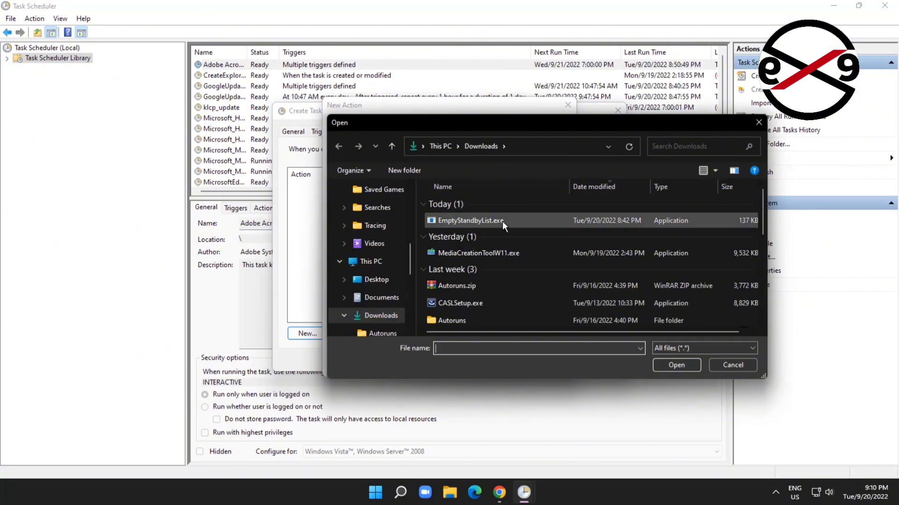
click(454, 223)
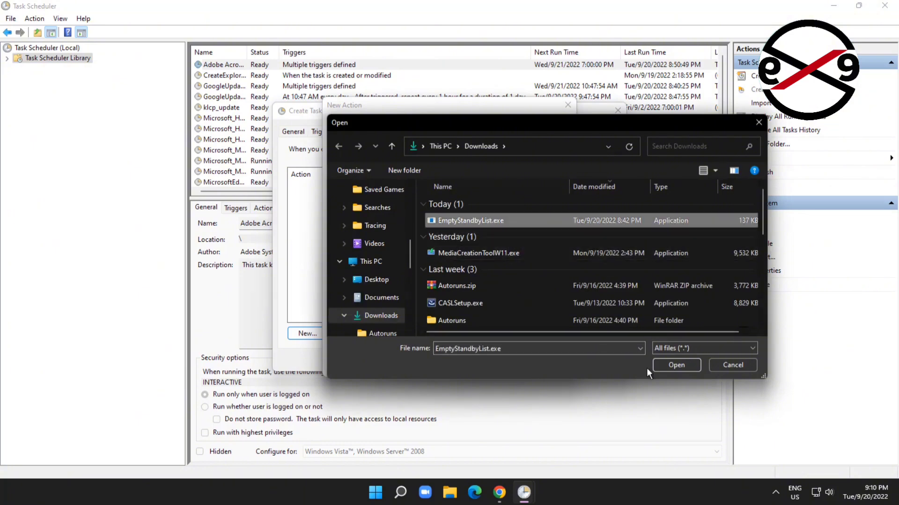
click(661, 363)
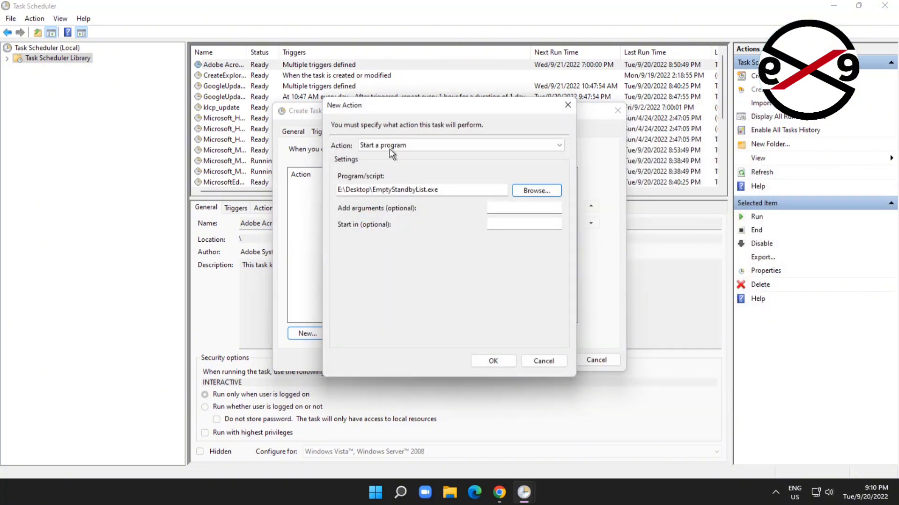
click(481, 363)
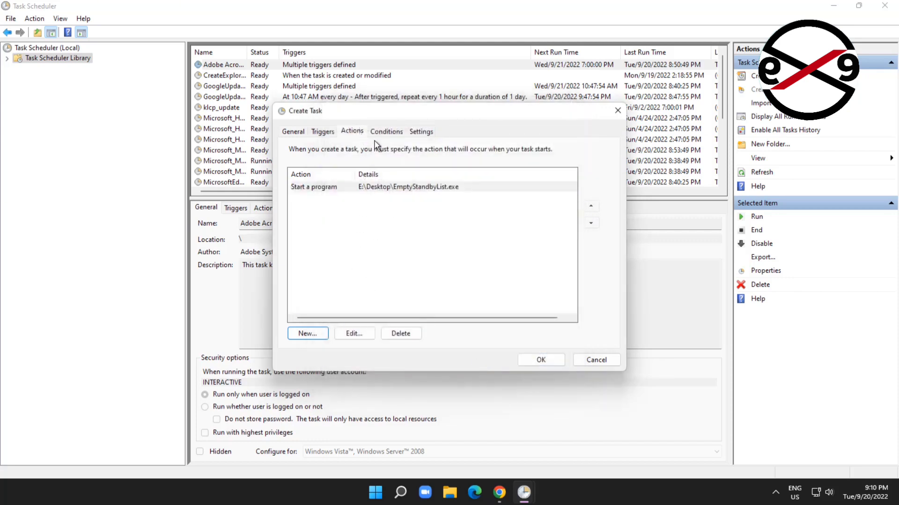
Step: Set the task's network condition to start only if "Any connection" is available
click(381, 133)
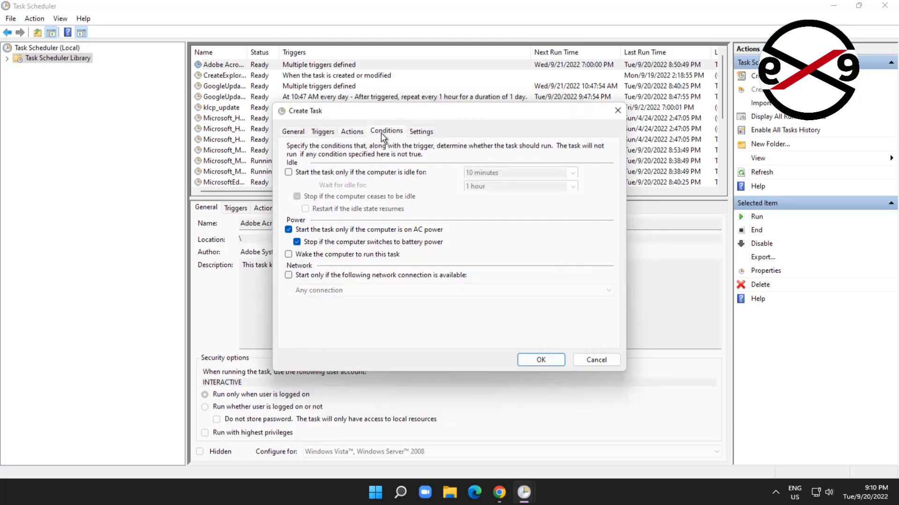
click(289, 275)
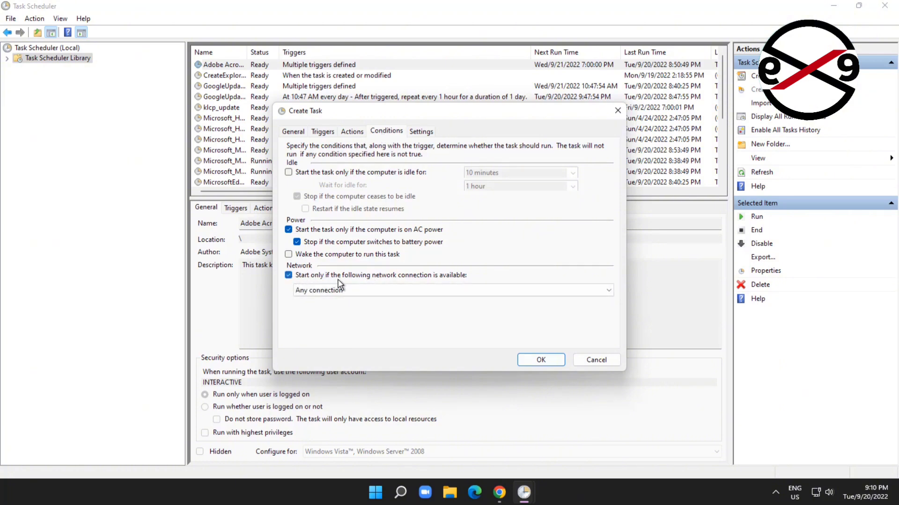
click(389, 290)
click(346, 302)
Step: Review the new task's additional settings, conditions, actions, triggers and general options, and save the task
click(425, 133)
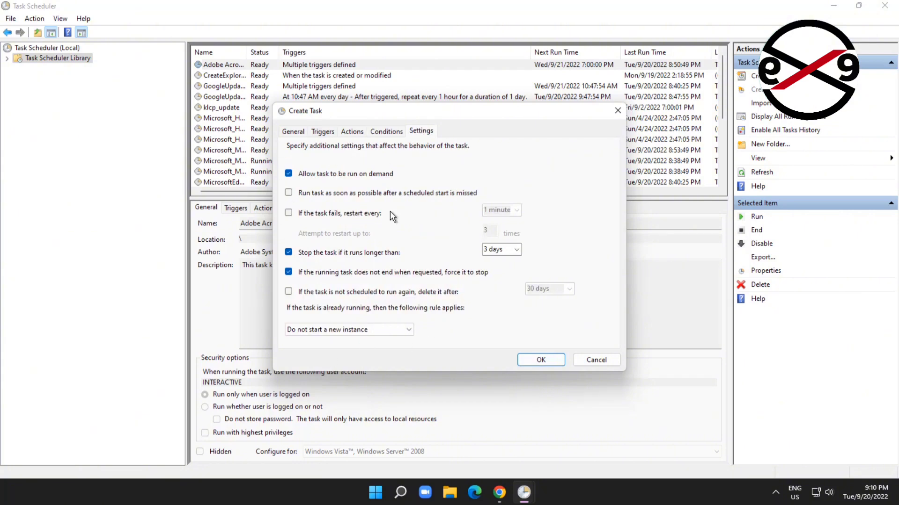
click(388, 132)
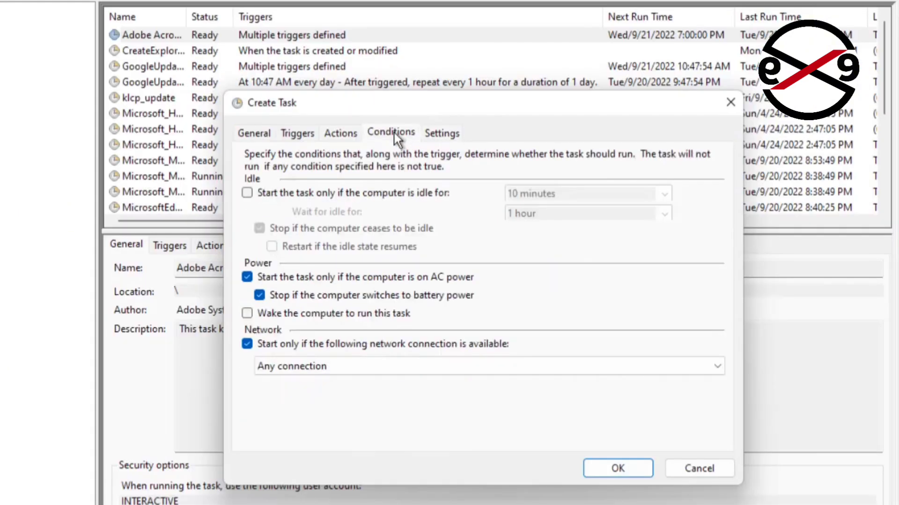
click(337, 135)
click(299, 132)
click(260, 132)
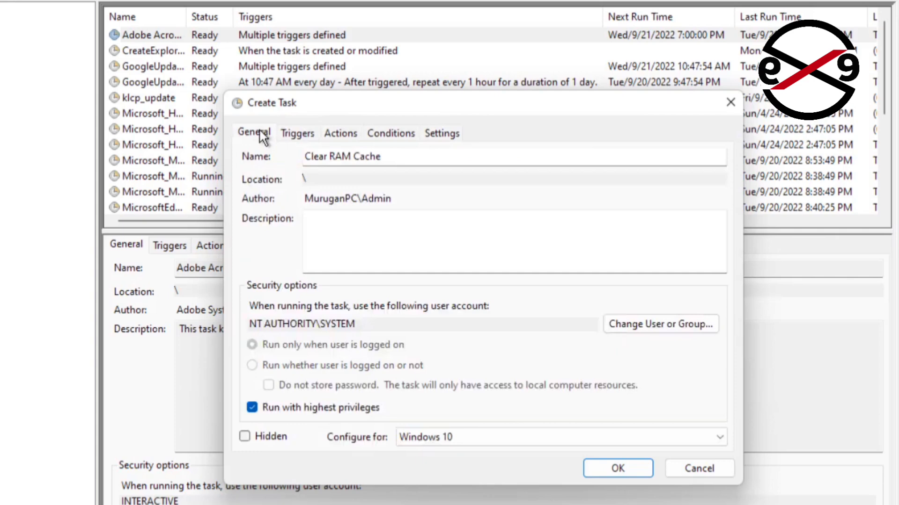
click(613, 473)
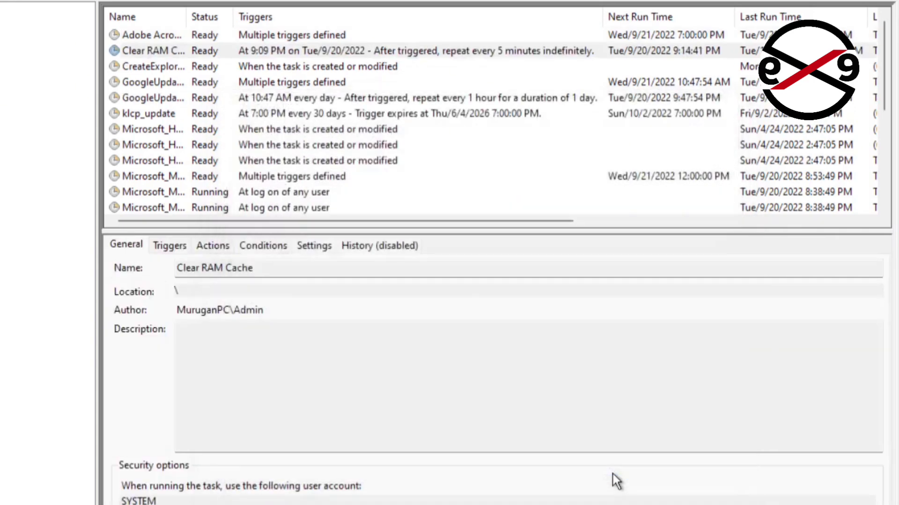
Step: Examine the Clear RAM Cache task's run times and last run result in the task list
click(297, 52)
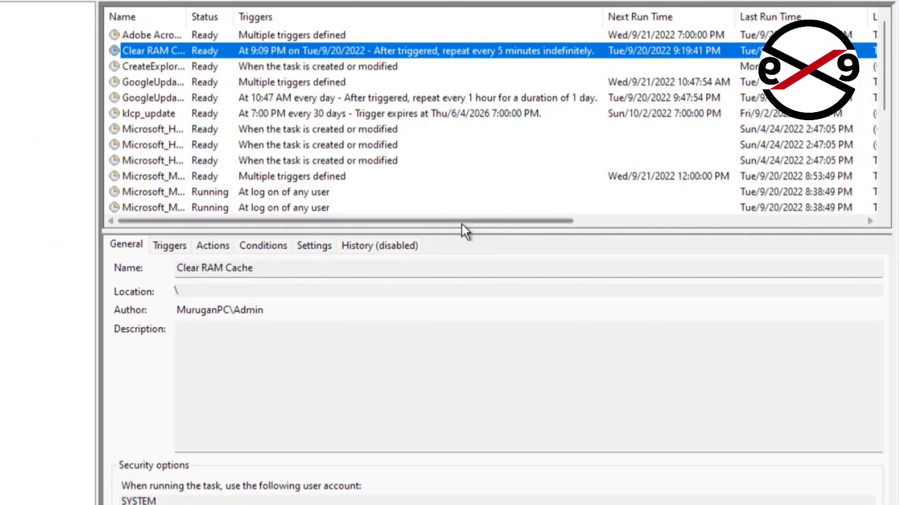
drag(456, 219, 723, 217)
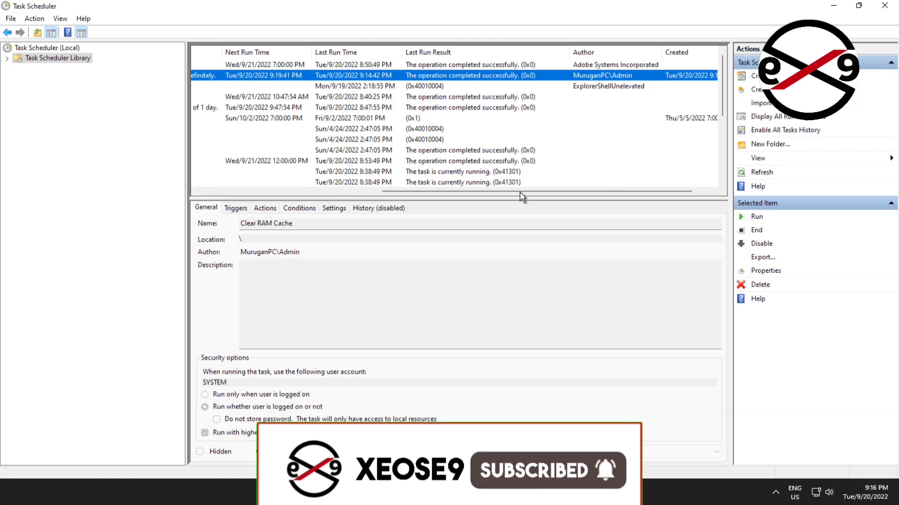
drag(536, 192, 269, 199)
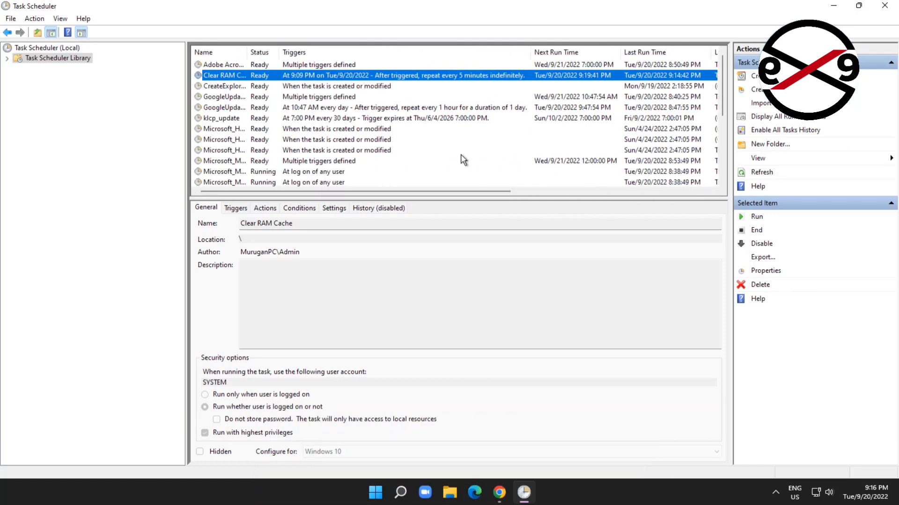
Step: Minimize Task Scheduler and open Task Manager to inspect the memory performance and cached amount
click(834, 8)
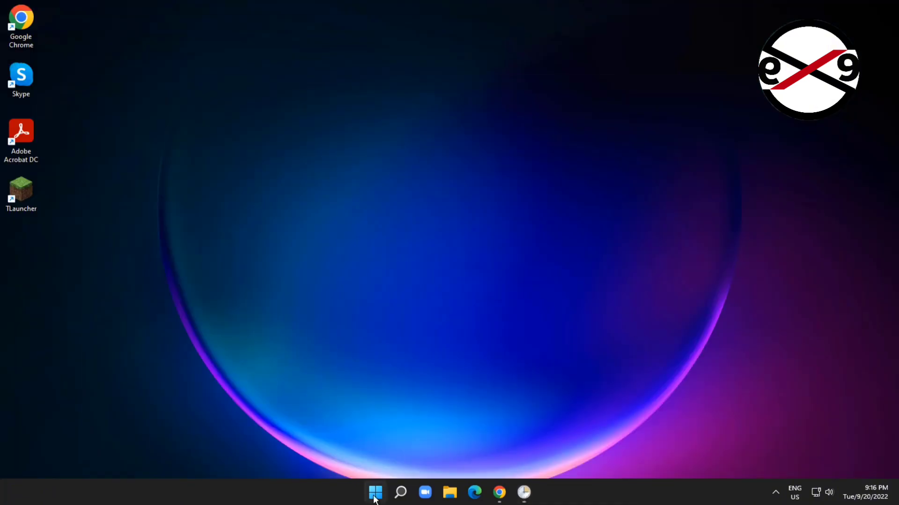
right_click(374, 496)
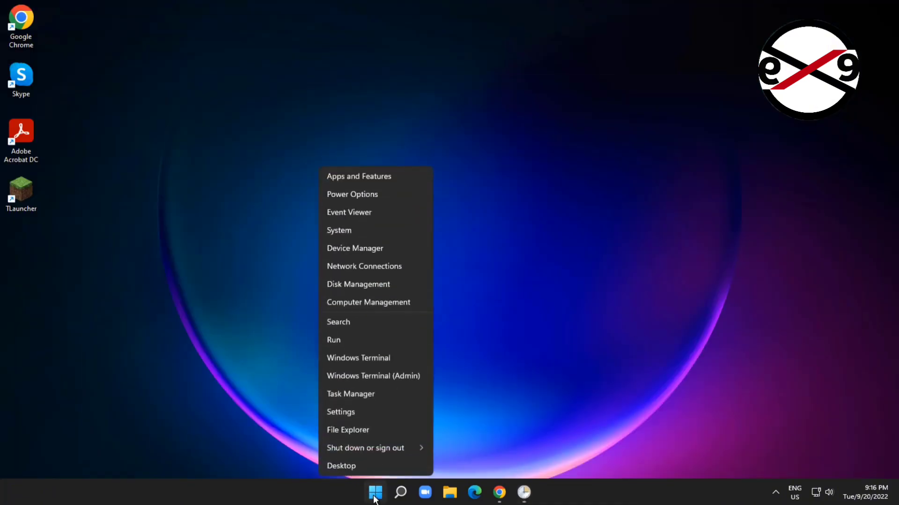
click(376, 395)
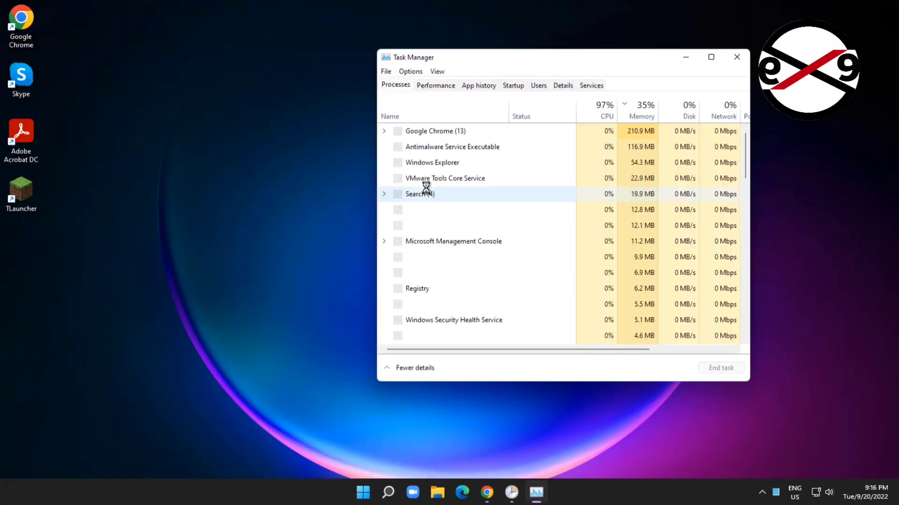
click(436, 89)
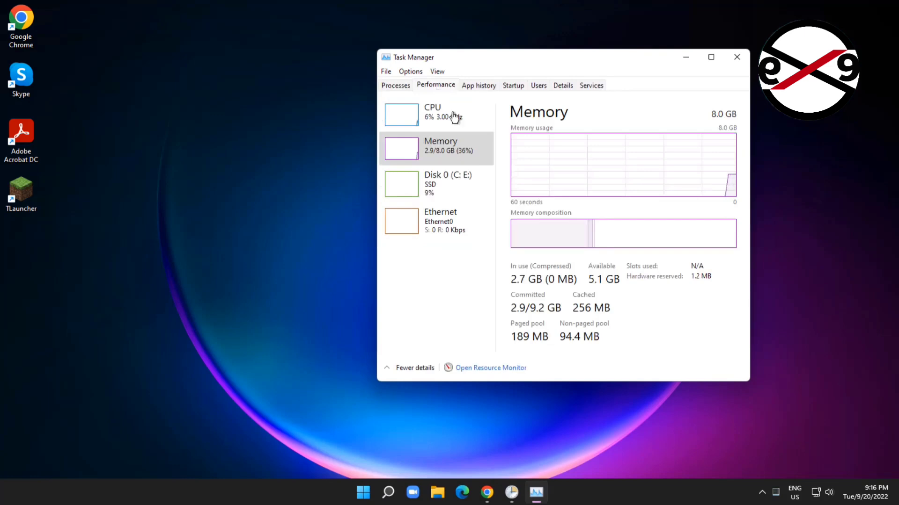